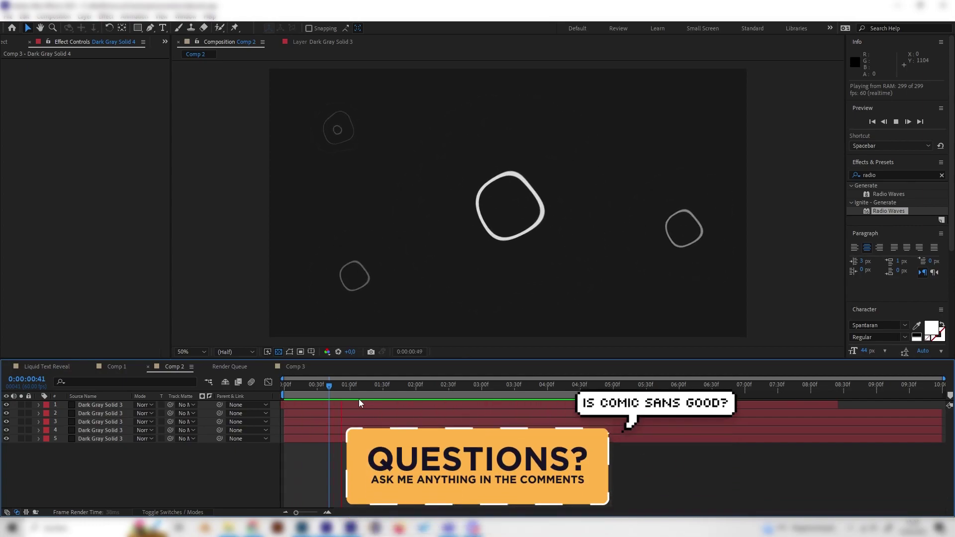
- Create a new composition with the default 1920 × 1080, 60 fps, 10-second settings
{"action": "left_click", "coordinate": [8, 41]}
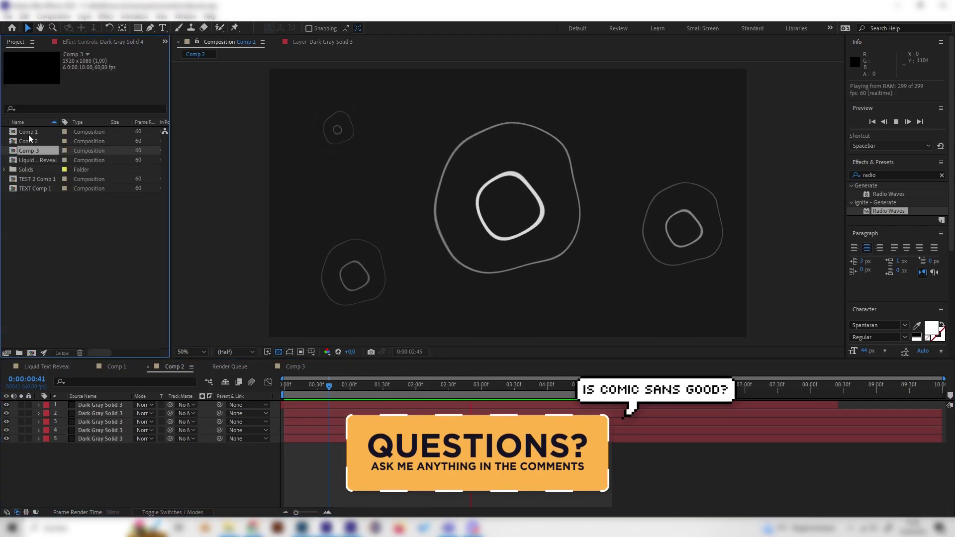
{"action": "right_click", "coordinate": [77, 246]}
{"action": "left_click", "coordinate": [84, 249]}
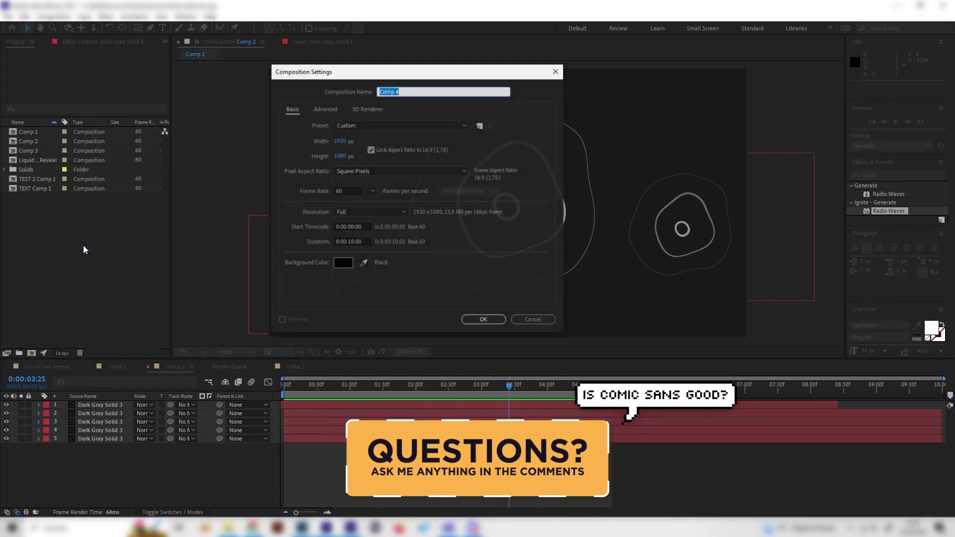
{"action": "left_click", "coordinate": [482, 319]}
- Add a dark gray 1920 × 1080 solid layer to the new composition as the background
{"action": "right_click", "coordinate": [139, 429]}
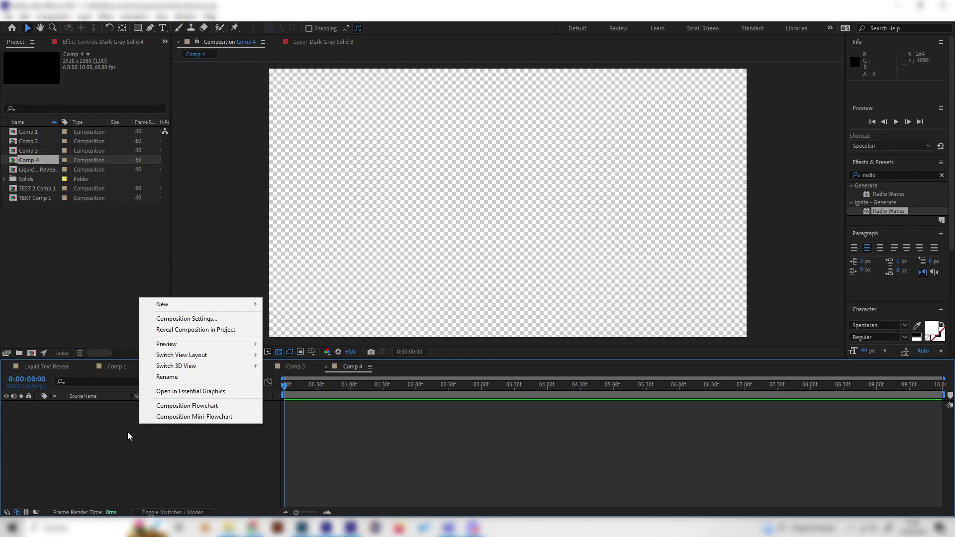
{"action": "mouse_move", "coordinate": [184, 306]}
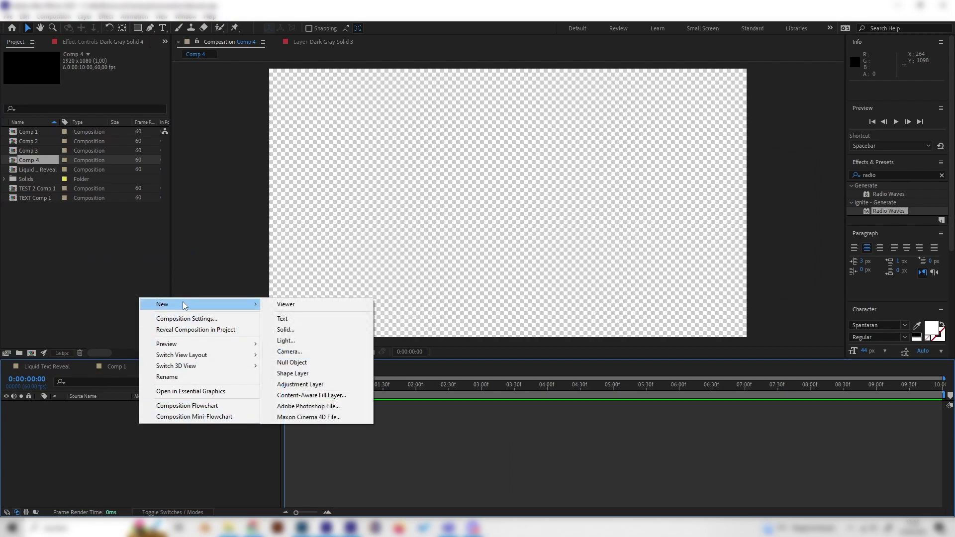
{"action": "left_click", "coordinate": [294, 332]}
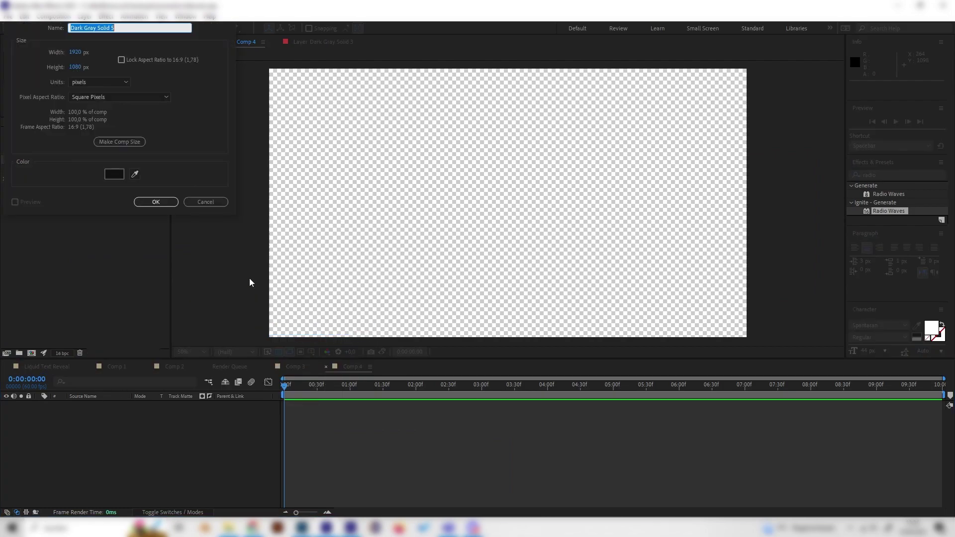
{"action": "left_click", "coordinate": [114, 174]}
{"action": "left_click", "coordinate": [232, 26]}
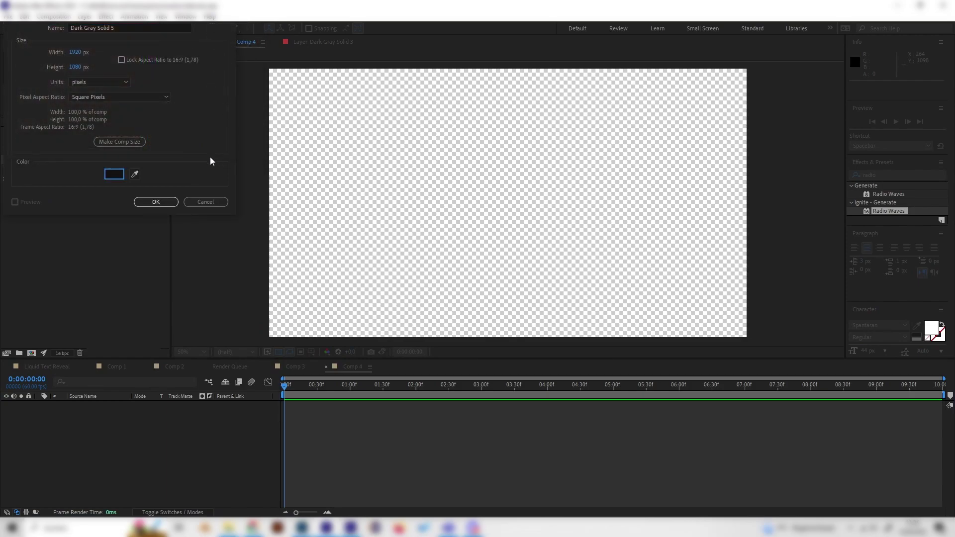
{"action": "left_click", "coordinate": [155, 202]}
{"action": "left_click", "coordinate": [174, 445]}
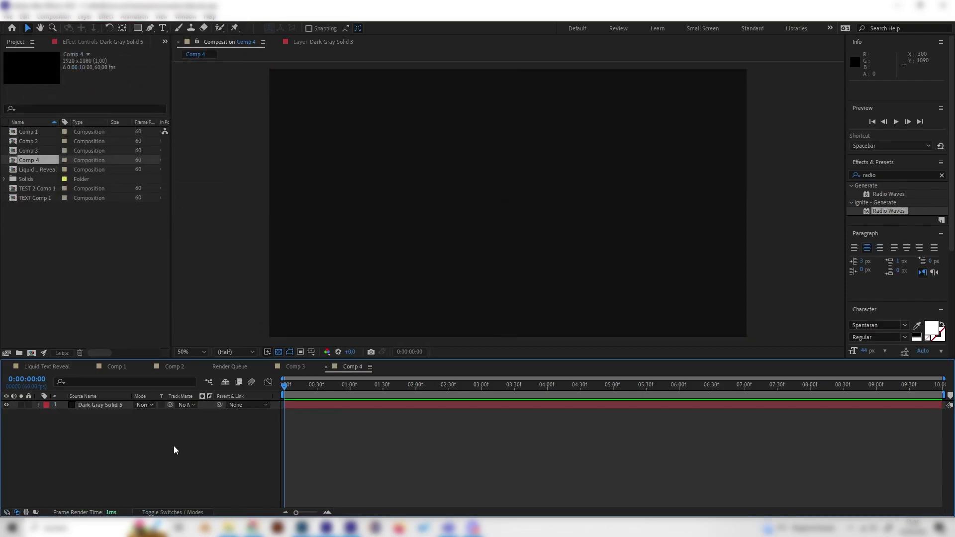
- Duplicate the dark gray solid layer
{"action": "left_click", "coordinate": [99, 404]}
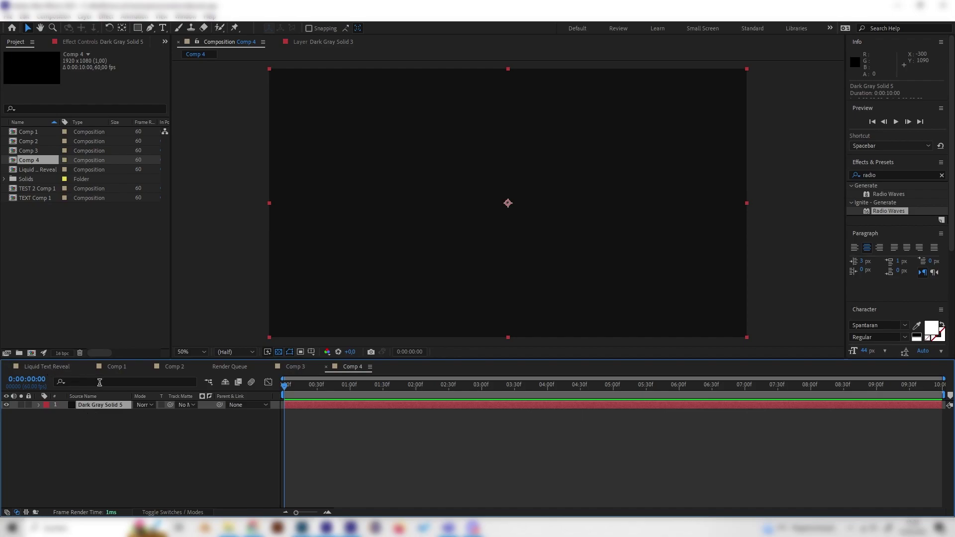
{"action": "key", "text": "ctrl+d"}
{"action": "left_click", "coordinate": [126, 444]}
- Apply the Generate category's Radio Waves effect to the upper solid and return to the Comp 4 view
{"action": "left_click", "coordinate": [106, 405]}
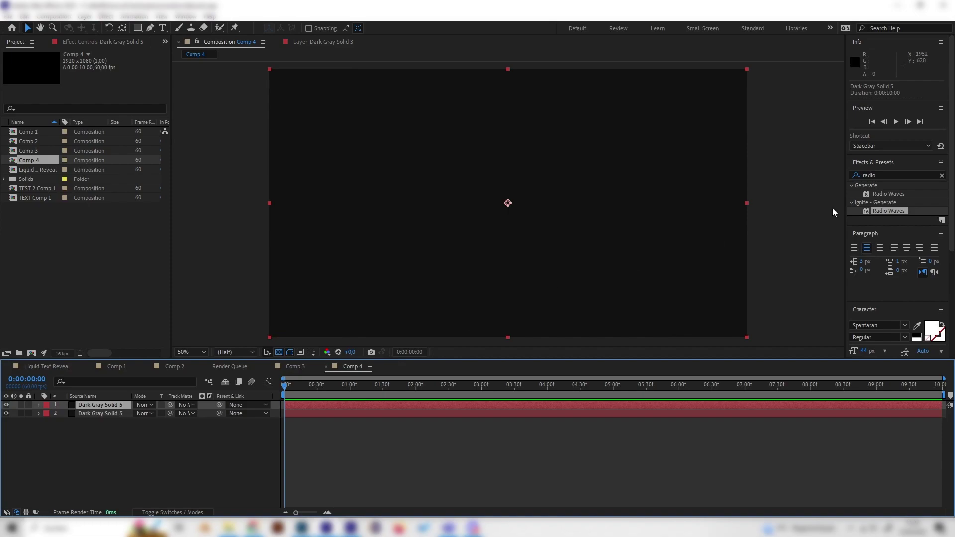
{"action": "left_click", "coordinate": [883, 175]}
{"action": "type", "text": "radio"}
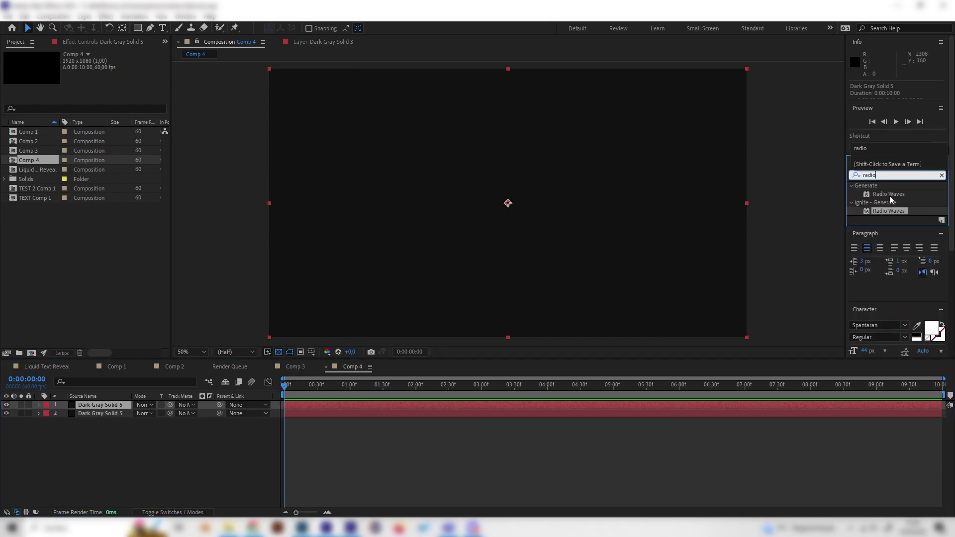
{"action": "left_click", "coordinate": [888, 194]}
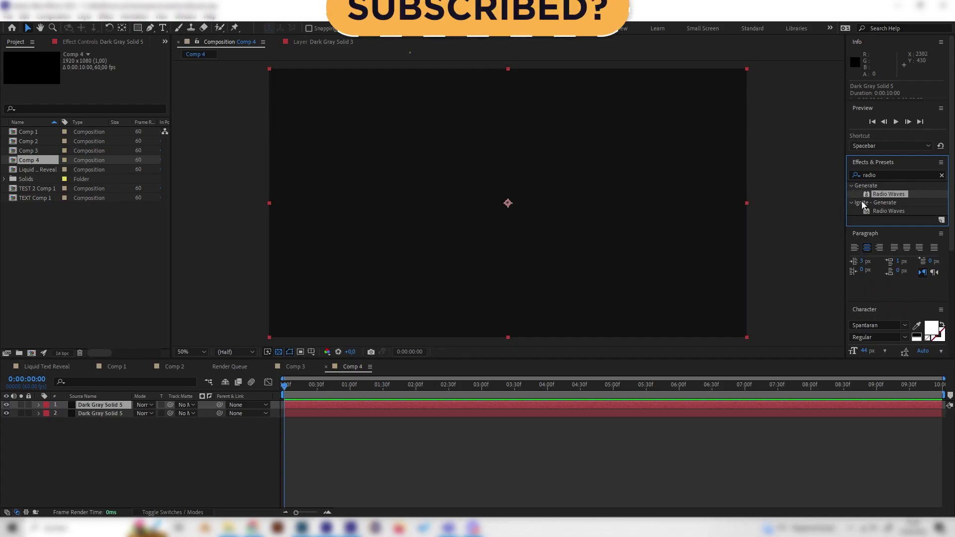
{"action": "left_click_drag", "start_coordinate": [882, 194], "coordinate": [647, 251]}
{"action": "left_click", "coordinate": [106, 403]}
{"action": "double_click", "coordinate": [102, 404]}
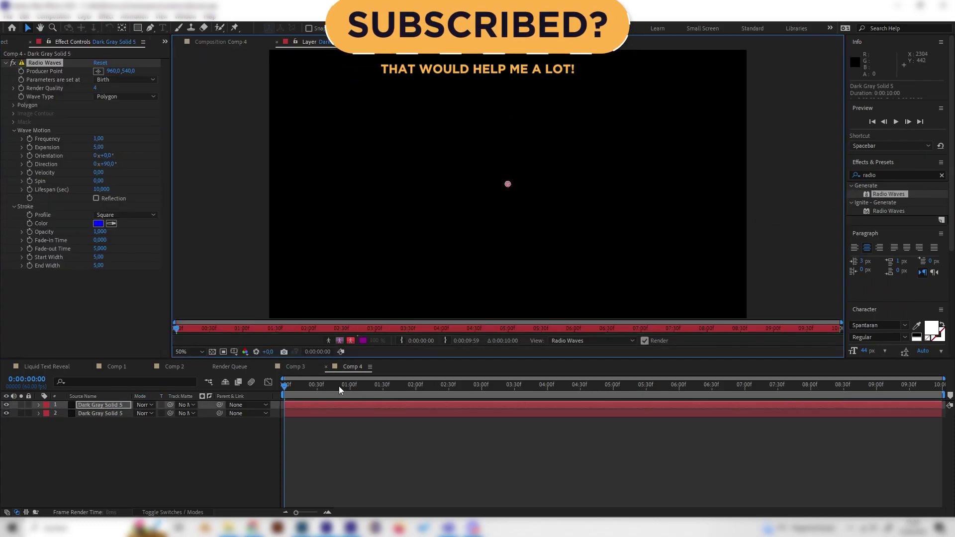
{"action": "left_click", "coordinate": [218, 44]}
- Scrub through the wave animation in Comp 4 and compare it with the finished animation in Comp 2
{"action": "left_click_drag", "start_coordinate": [291, 386], "coordinate": [470, 384]}
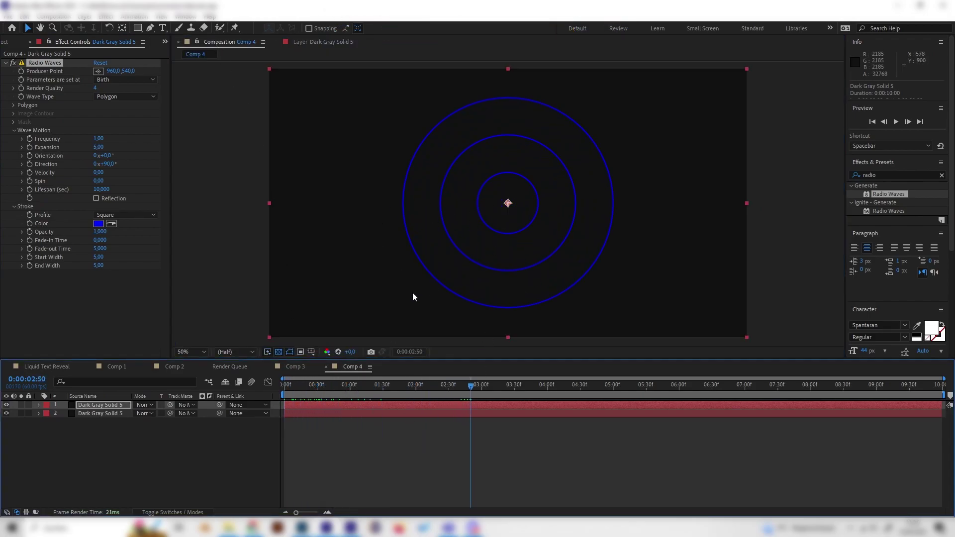
{"action": "left_click_drag", "start_coordinate": [383, 386], "coordinate": [490, 390]}
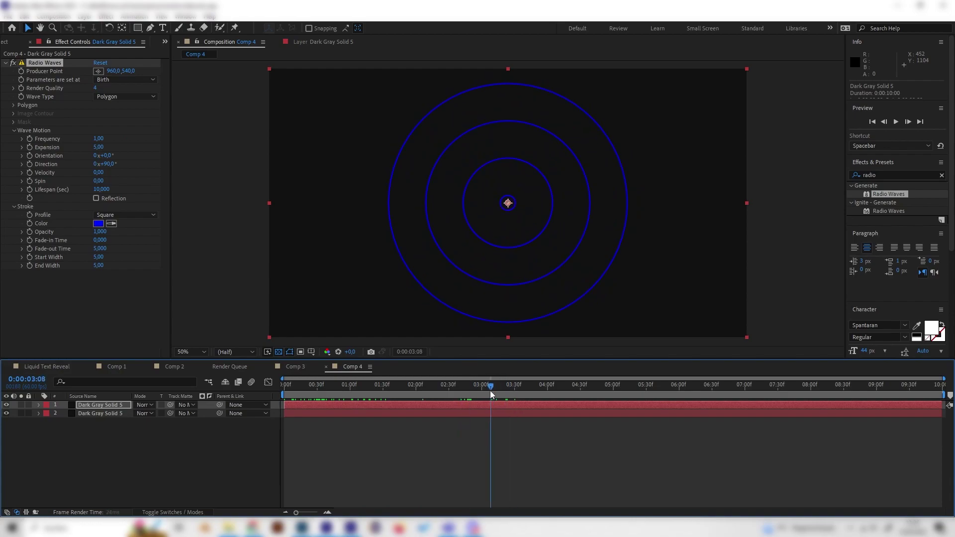
{"action": "left_click", "coordinate": [259, 440]}
{"action": "left_click", "coordinate": [293, 366]}
{"action": "left_click_drag", "start_coordinate": [427, 384], "coordinate": [488, 384]}
{"action": "left_click", "coordinate": [174, 367]}
{"action": "left_click_drag", "start_coordinate": [343, 389], "coordinate": [359, 380]}
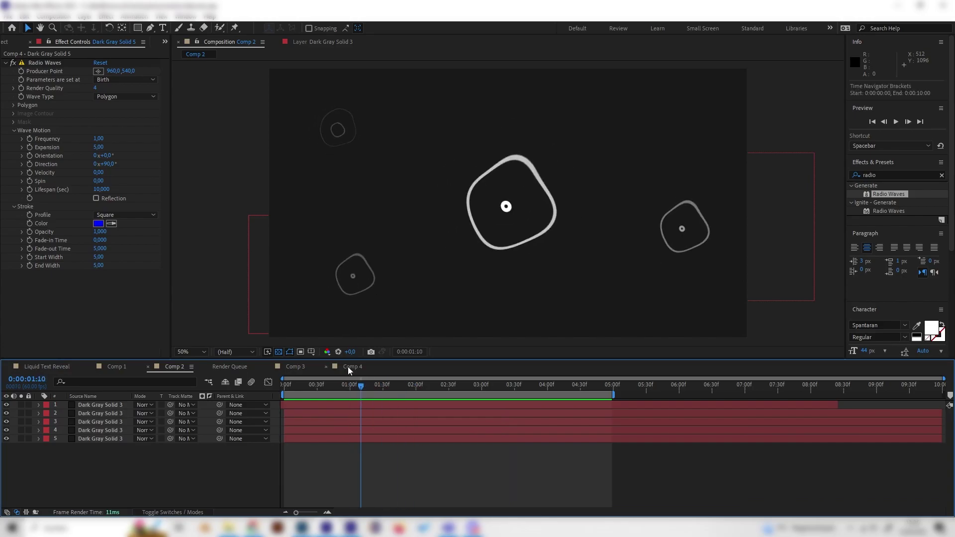
{"action": "left_click", "coordinate": [348, 366]}
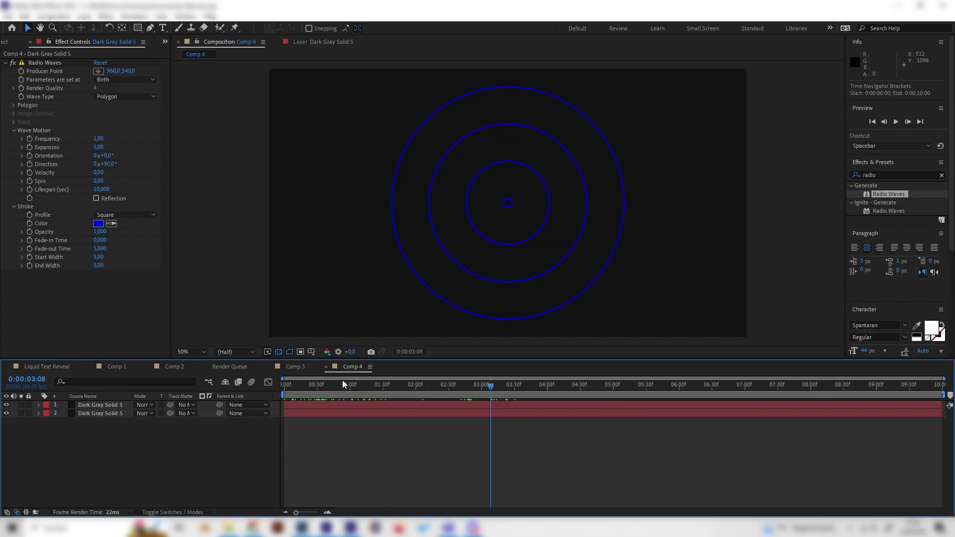
- Set the Radio Waves stroke color to white (FFFFFF)
{"action": "left_click", "coordinate": [98, 223]}
{"action": "left_click", "coordinate": [14, 24]}
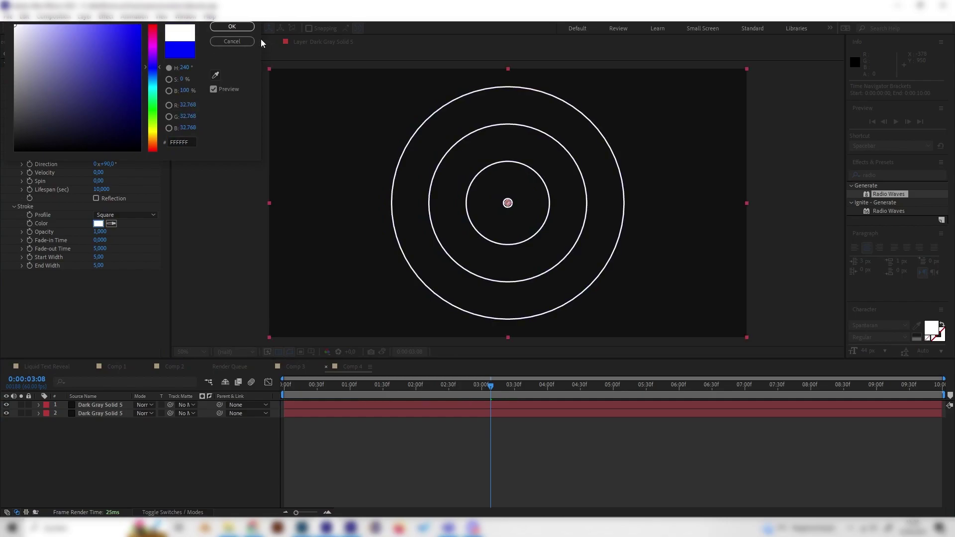
{"action": "key", "text": "Return"}
- Shift the Radio Waves layer 39 frames earlier in time so the waves are already expanding at the start
{"action": "left_click_drag", "start_coordinate": [440, 386], "coordinate": [411, 386]}
{"action": "left_click_drag", "start_coordinate": [296, 405], "coordinate": [642, 413]}
{"action": "left_click", "coordinate": [296, 384]}
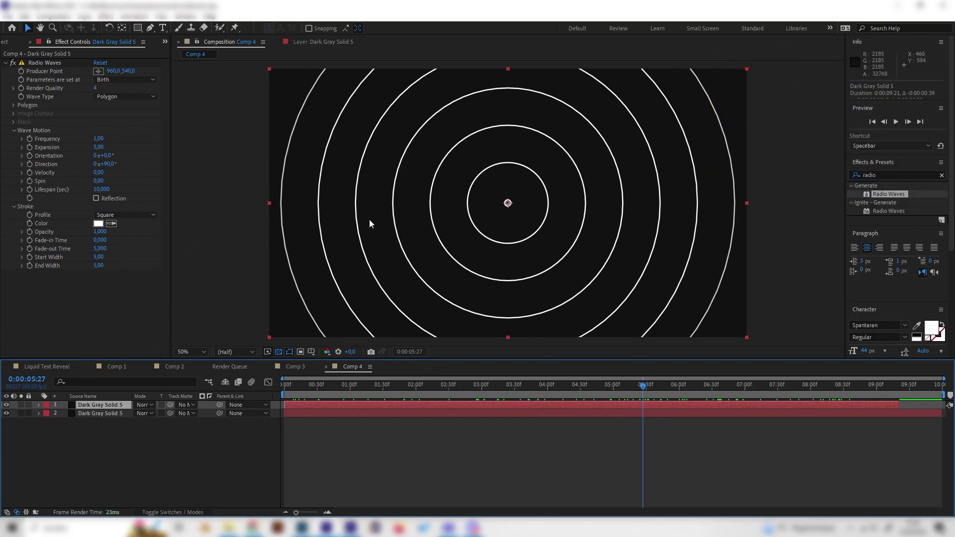
- Set the Radio Waves lifespan to 3 seconds and scrub through the timeline to check the waves
{"action": "left_click", "coordinate": [100, 189]}
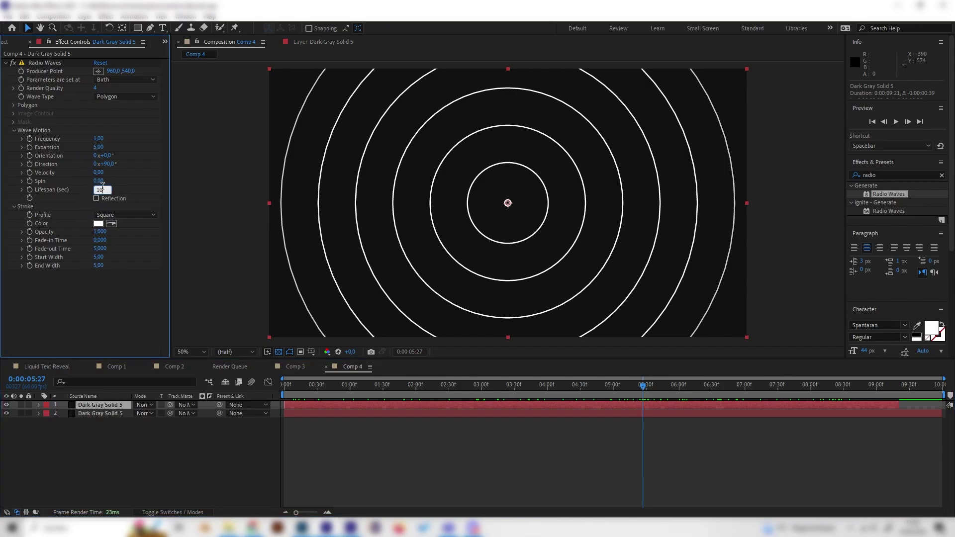
{"action": "key", "text": "BackSpace"}
{"action": "key", "text": "BackSpace"}
{"action": "type", "text": "3"}
{"action": "key", "text": "Return"}
{"action": "left_click_drag", "start_coordinate": [343, 388], "coordinate": [491, 374]}
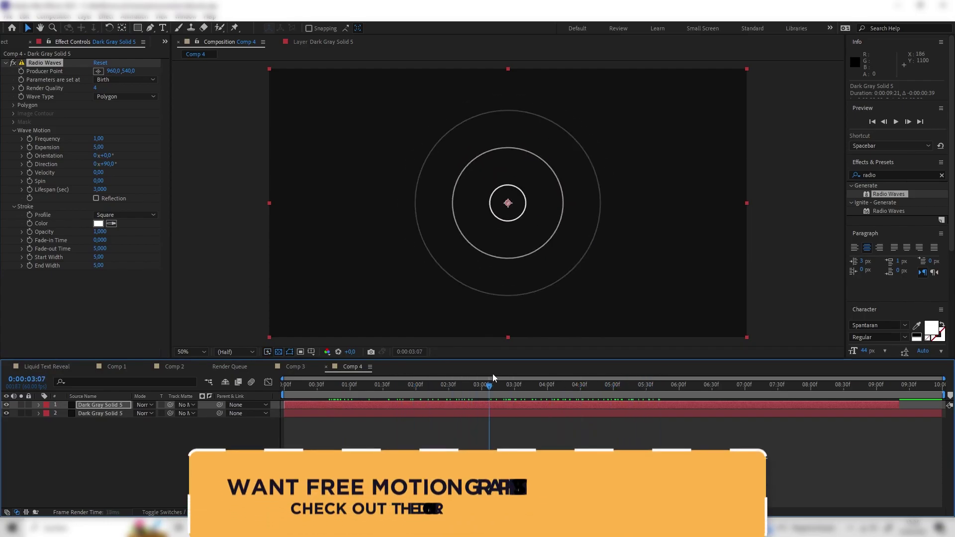
- Set the Radio Waves stroke's end width to 1 and scrub through the timeline to check it
{"action": "left_click", "coordinate": [100, 266]}
{"action": "key", "text": "Return"}
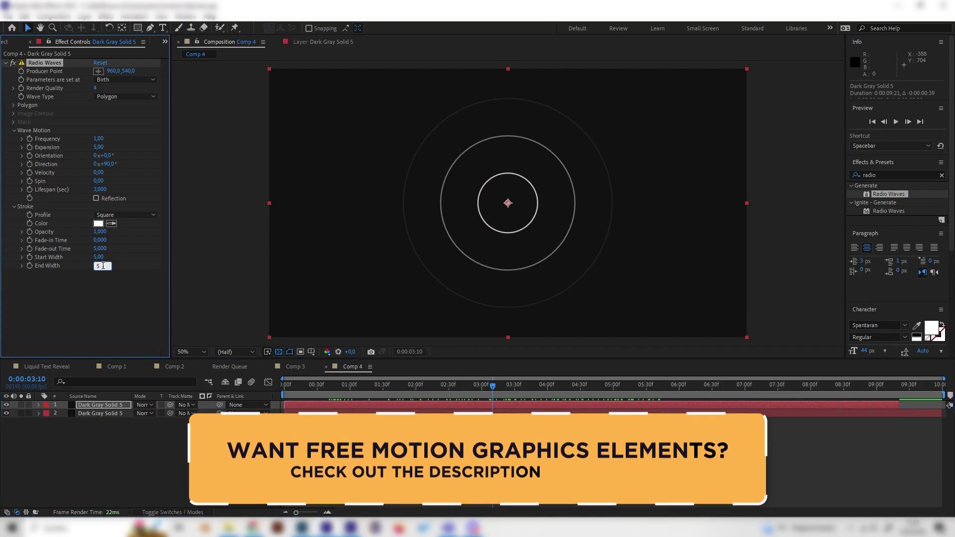
{"action": "left_click", "coordinate": [98, 266]}
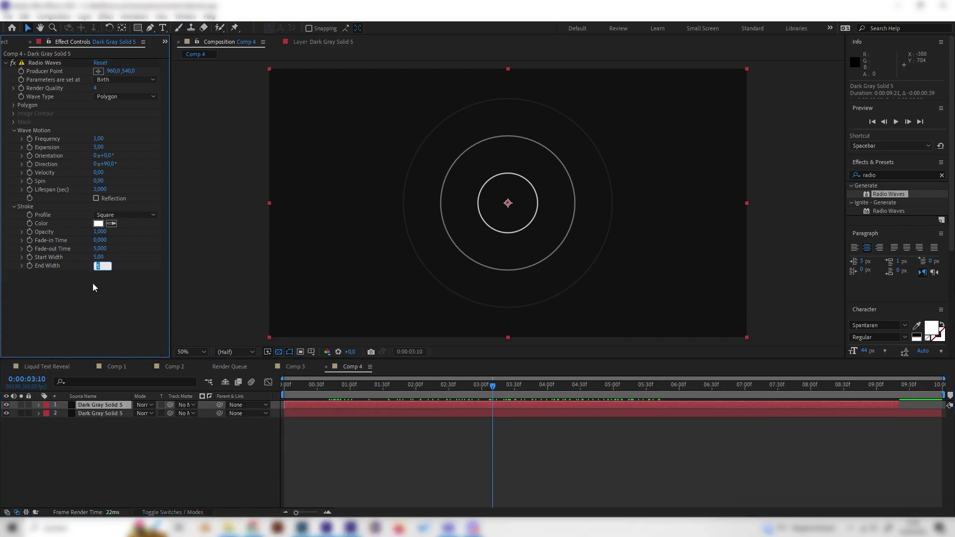
{"action": "type", "text": "0"}
{"action": "key", "text": "Return"}
{"action": "left_click", "coordinate": [386, 386]}
{"action": "left_click_drag", "start_coordinate": [392, 388], "coordinate": [502, 391]}
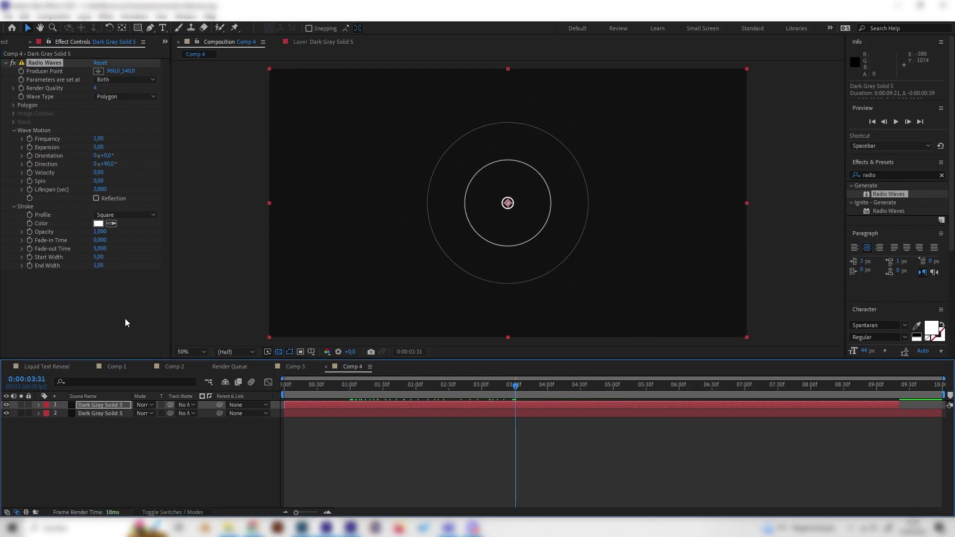
- Set the Radio Waves stroke's start width to 18 and play the animation from the start
{"action": "left_click", "coordinate": [98, 257]}
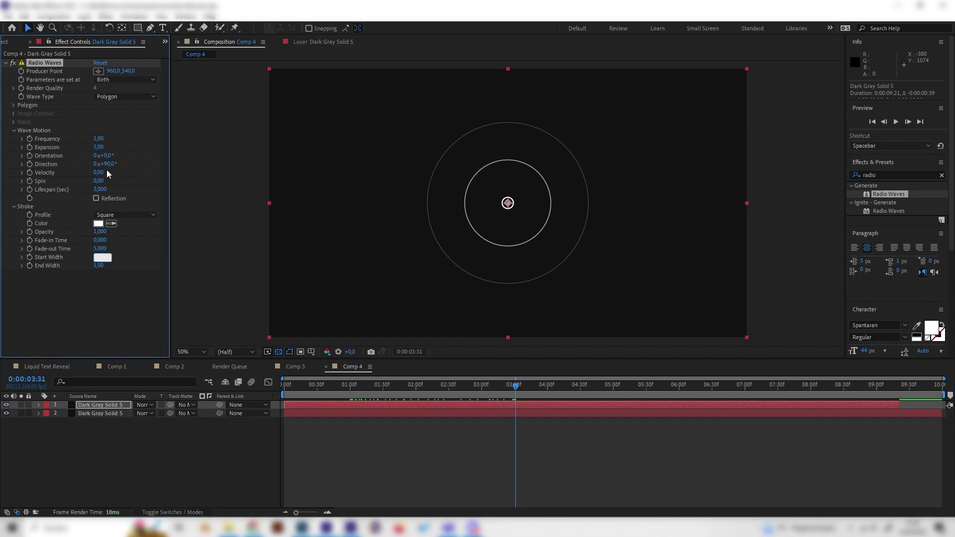
{"action": "type", "text": "18"}
{"action": "key", "text": "Return"}
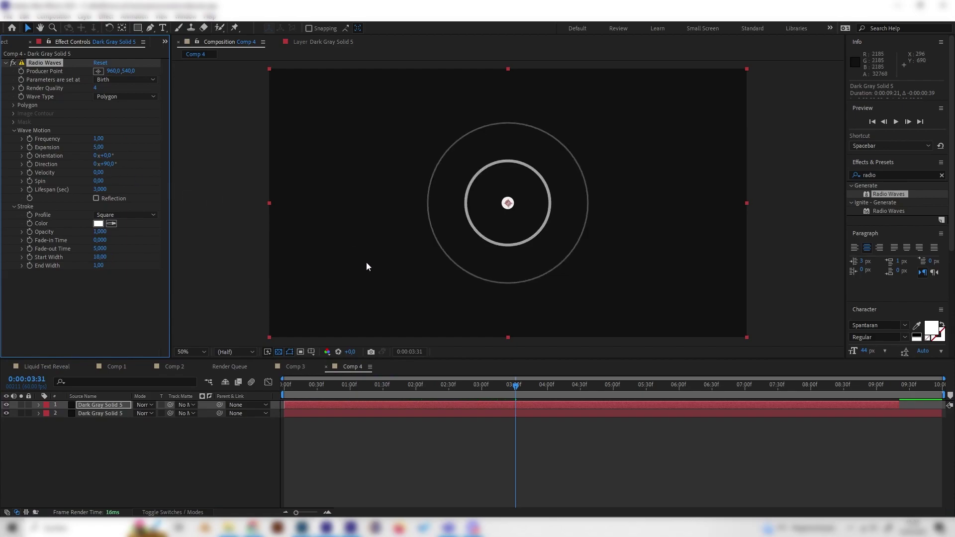
{"action": "left_click", "coordinate": [279, 393]}
{"action": "key", "text": "space"}
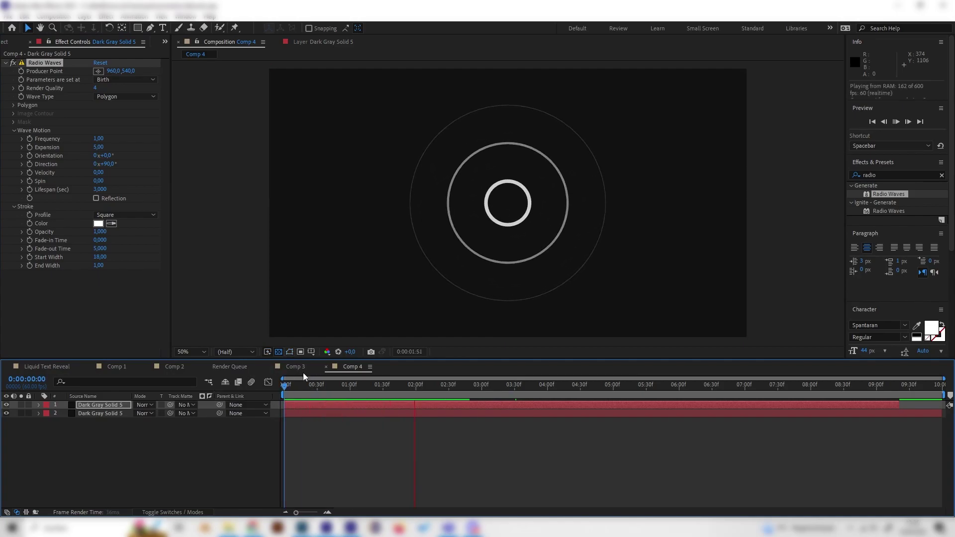
{"action": "key", "text": "space"}
- Set the Radio Waves fade-out time to 2.5 seconds and preview the animation from the start
{"action": "left_click", "coordinate": [100, 249]}
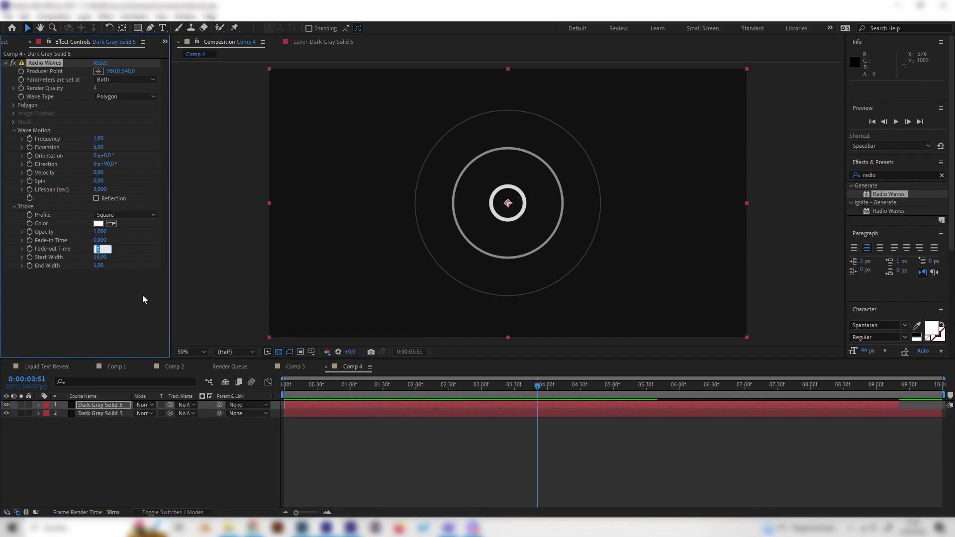
{"action": "type", "text": "2,5"}
{"action": "key", "text": "Return"}
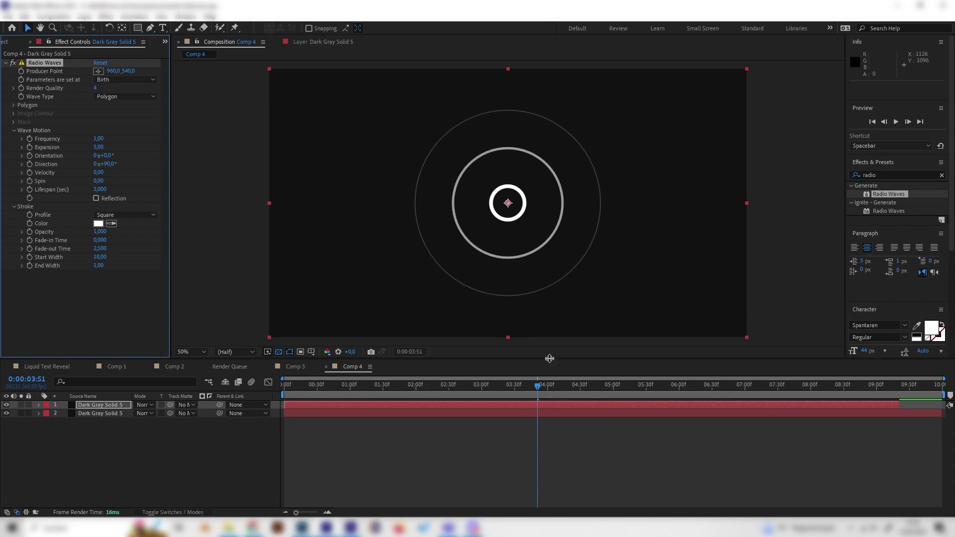
{"action": "left_click_drag", "start_coordinate": [482, 387], "coordinate": [284, 387]}
{"action": "key", "text": "space"}
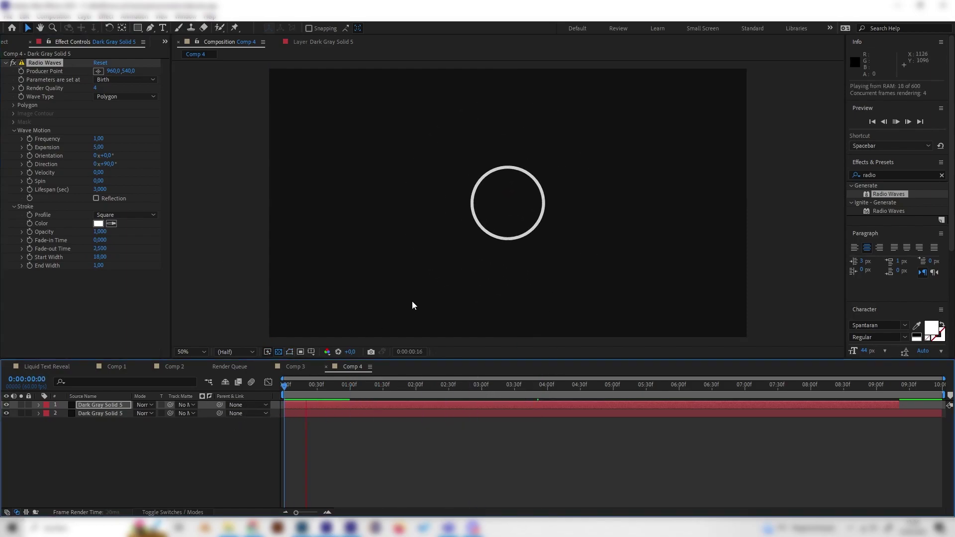
{"action": "key", "text": "space"}
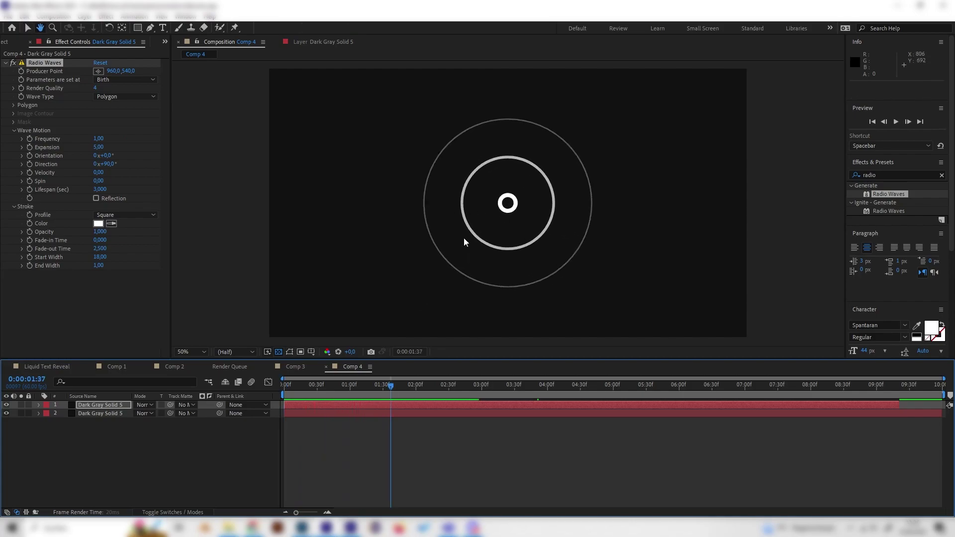
{"action": "left_click_drag", "start_coordinate": [391, 386], "coordinate": [283, 387]}
{"action": "key", "text": "space"}
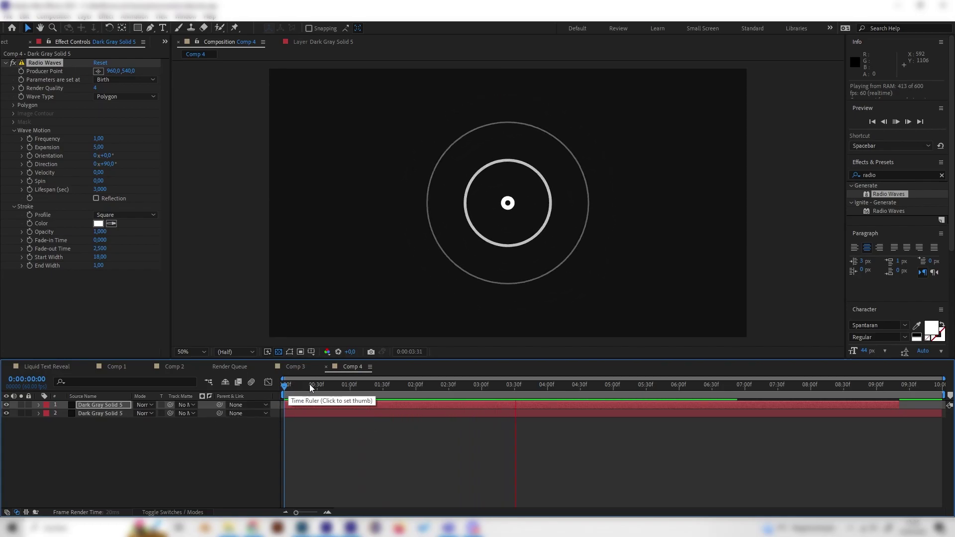
{"action": "key", "text": "space"}
{"action": "left_click_drag", "start_coordinate": [490, 390], "coordinate": [418, 395]}
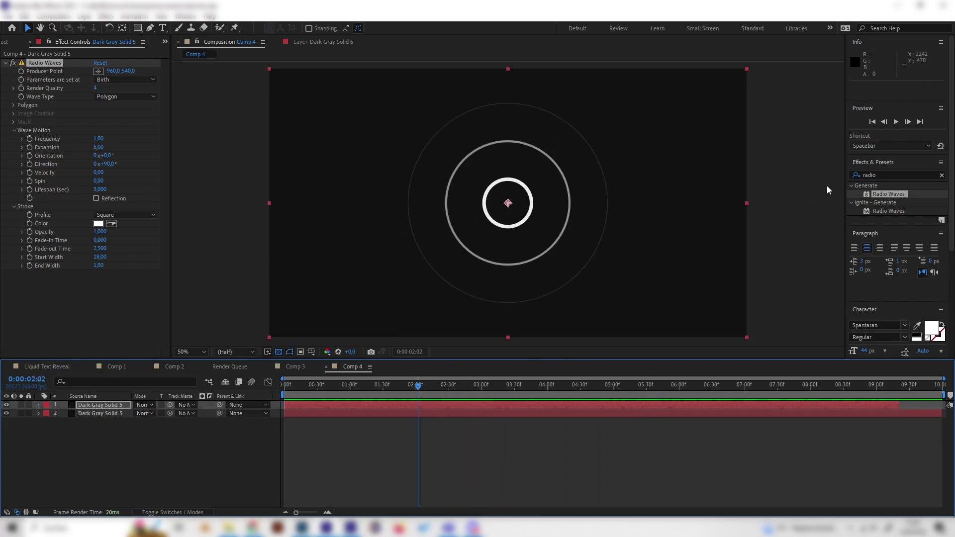
- Find the Turbulent Displace effect and apply it to the solid with the Radio Waves effect
{"action": "left_click", "coordinate": [890, 176]}
{"action": "key", "text": "BackSpace"}
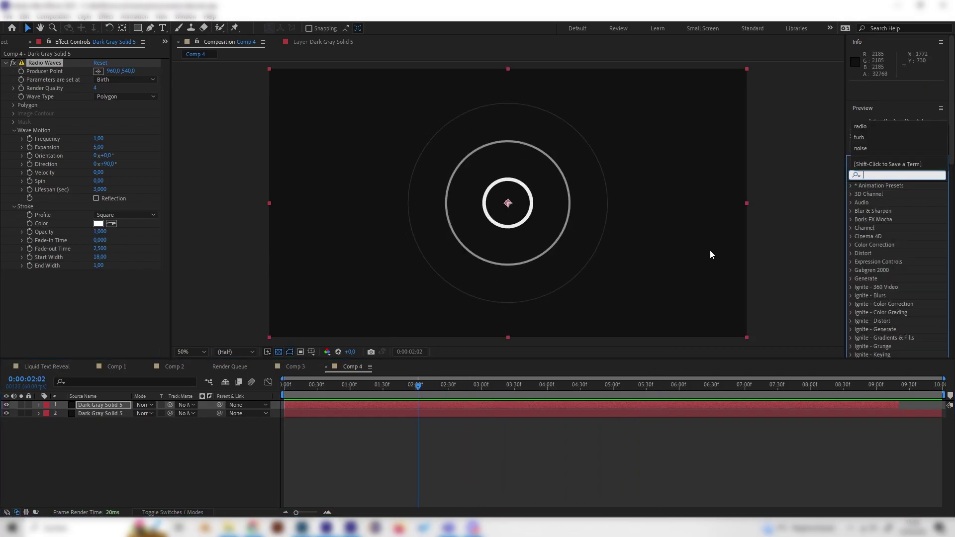
{"action": "type", "text": "turb"}
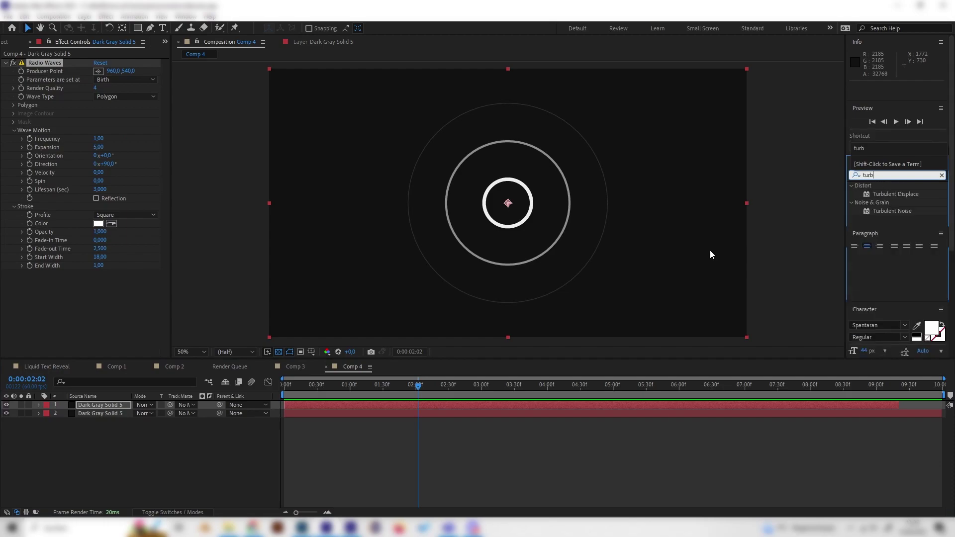
{"action": "left_click", "coordinate": [890, 193]}
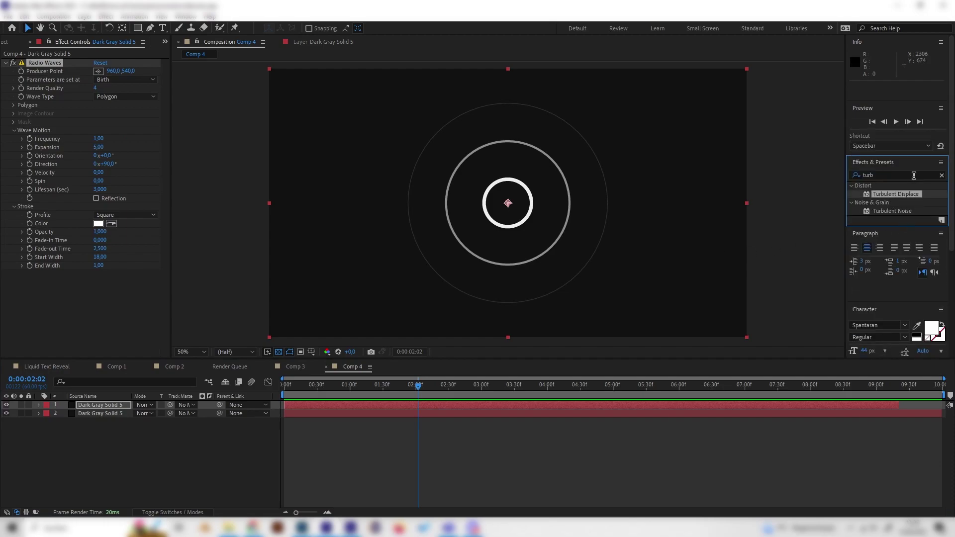
{"action": "left_click_drag", "start_coordinate": [884, 197], "coordinate": [52, 302]}
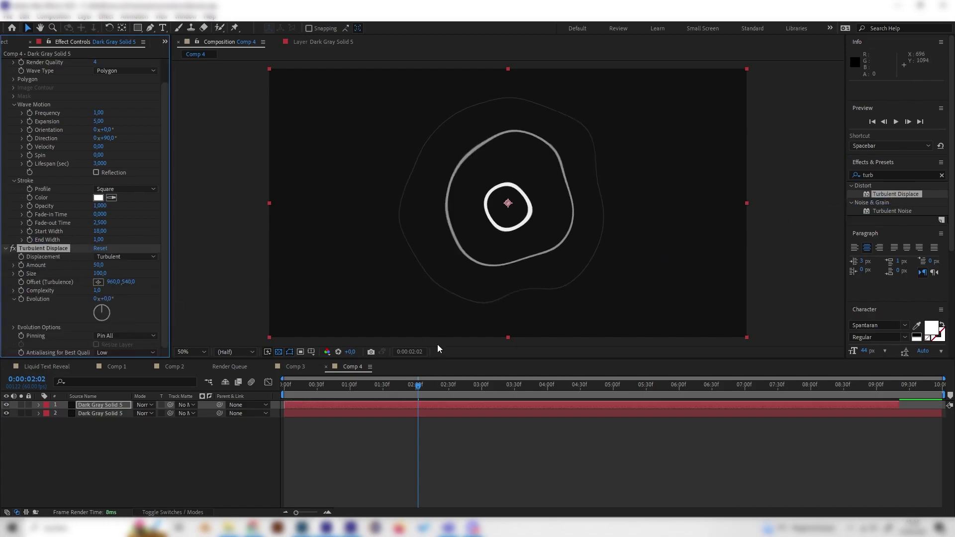
- Play the distorted waves from the start and scrub through the timeline to check their shape
{"action": "left_click", "coordinate": [285, 390]}
{"action": "key", "text": "space"}
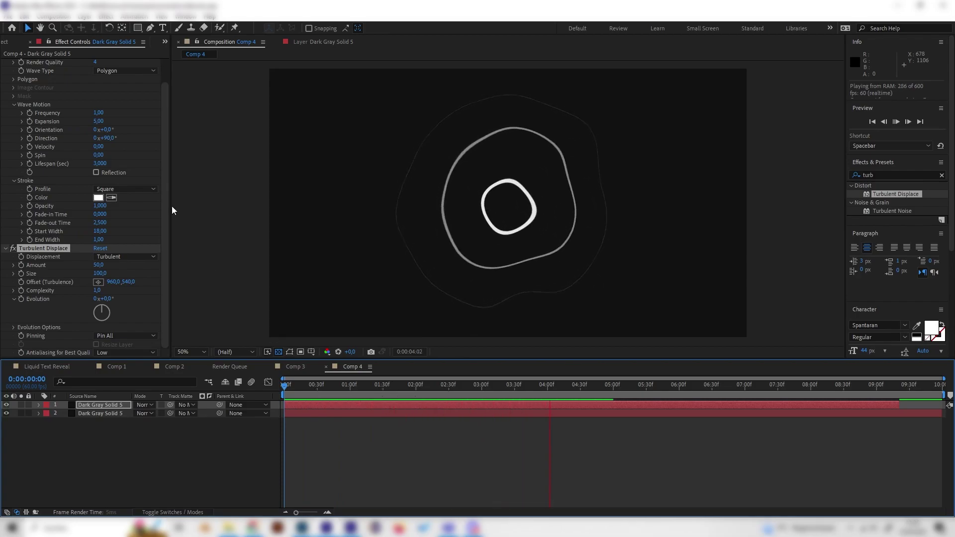
{"action": "key", "text": "space"}
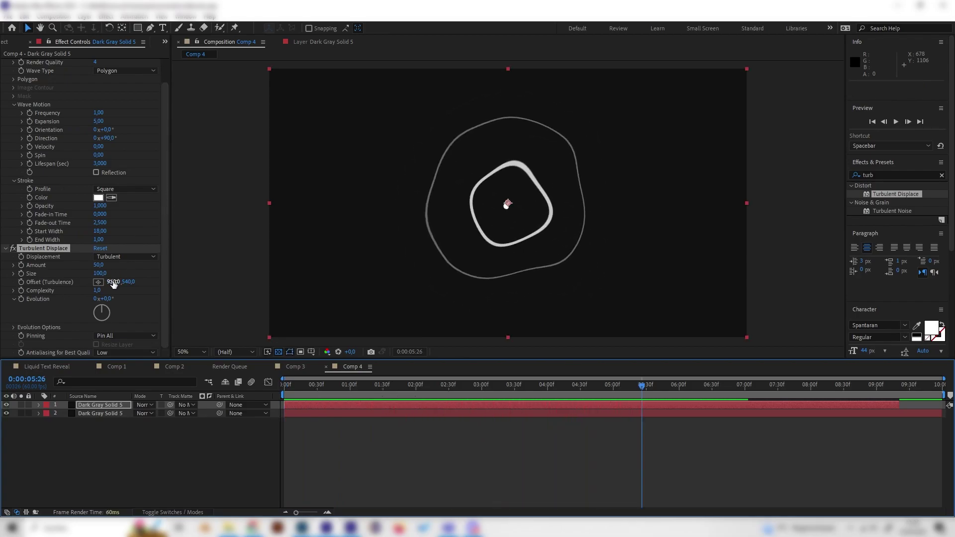
{"action": "left_click_drag", "start_coordinate": [473, 385], "coordinate": [536, 384]}
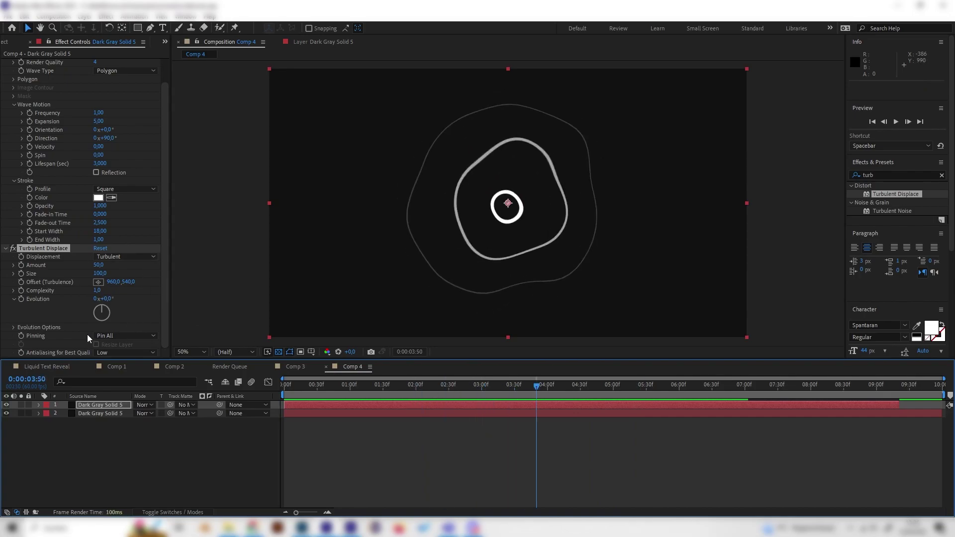
- Try Turbulent Displace sizes of 400 and 55 on the waves
{"action": "left_click", "coordinate": [100, 274]}
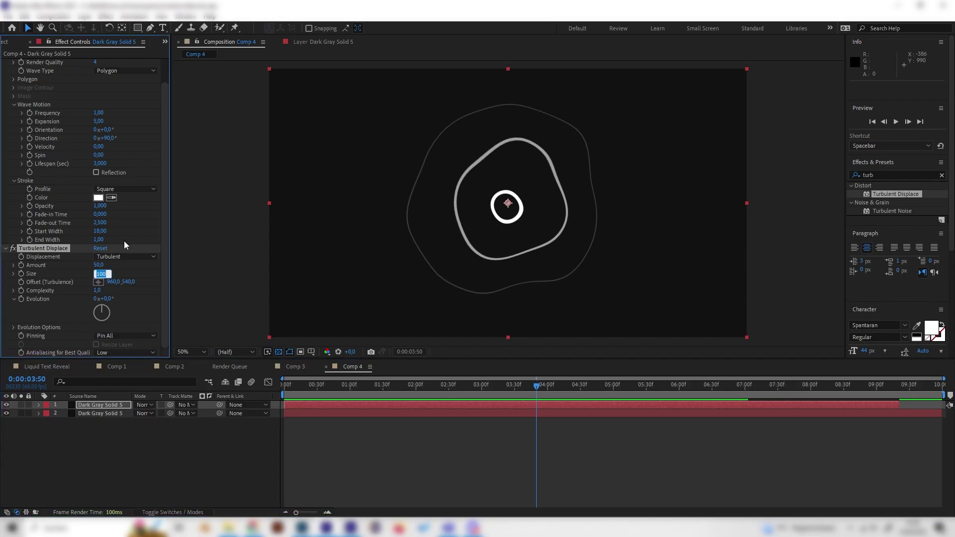
{"action": "type", "text": "400"}
{"action": "key", "text": "Return"}
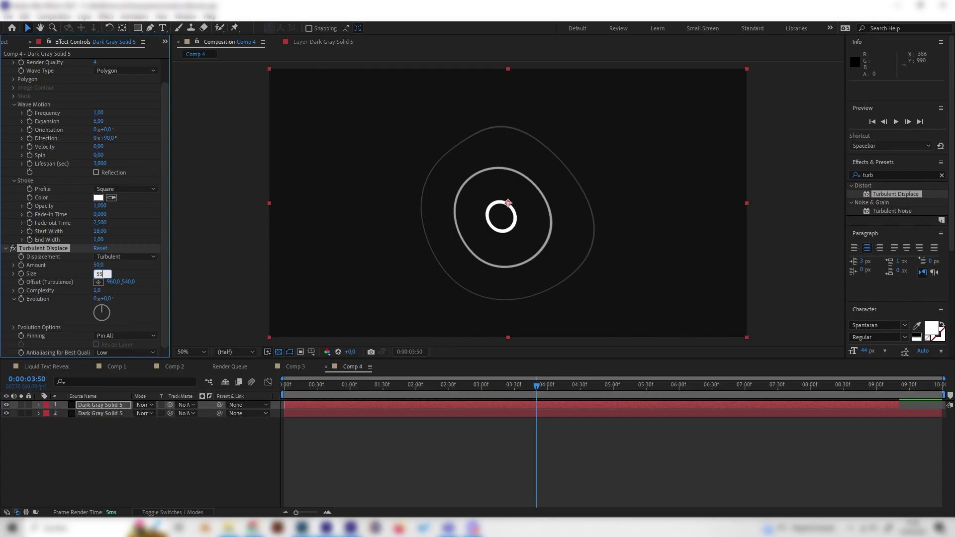
{"action": "type", "text": "55"}
{"action": "key", "text": "Return"}
- Try Turbulent Displace amounts of 200, 11 and 6, and scrub through the timeline to compare the distortion
{"action": "left_click", "coordinate": [101, 265]}
{"action": "type", "text": "200"}
{"action": "key", "text": "Return"}
{"action": "left_click", "coordinate": [109, 247]}
{"action": "left_click", "coordinate": [100, 265]}
{"action": "type", "text": "10"}
{"action": "key", "text": "Return"}
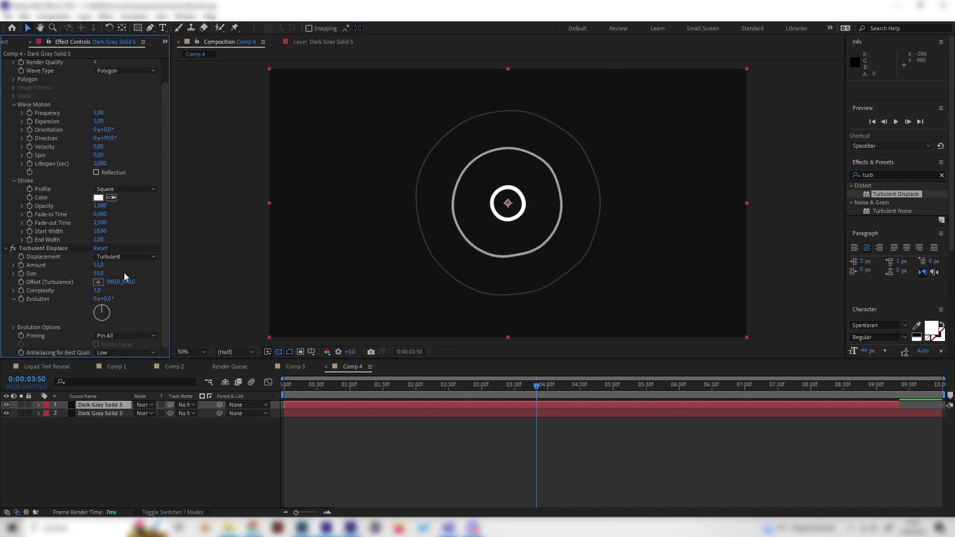
{"action": "left_click", "coordinate": [98, 266]}
{"action": "type", "text": "6"}
{"action": "key", "text": "Return"}
{"action": "left_click_drag", "start_coordinate": [440, 386], "coordinate": [609, 406]}
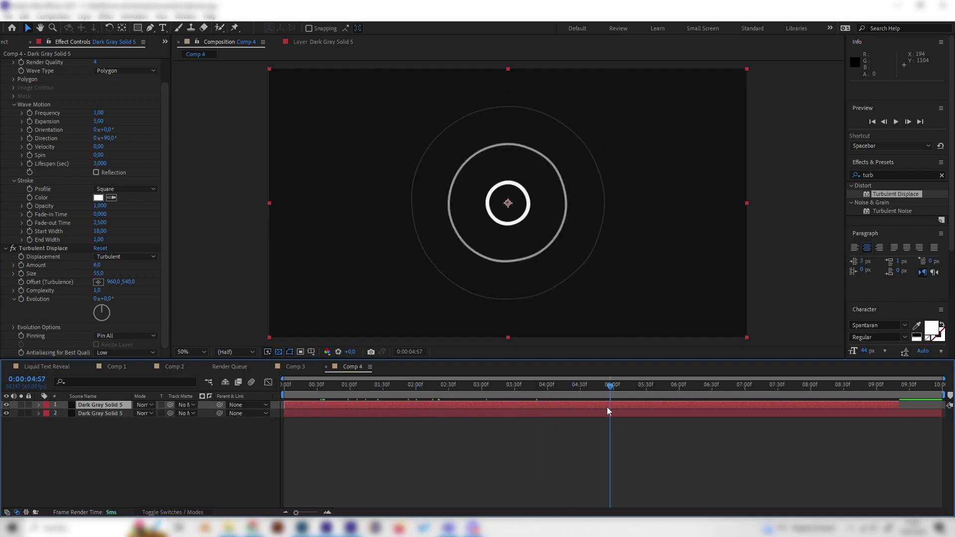
- Restore the Turbulent Displace amount to 50 and the size to 100
{"action": "left_click", "coordinate": [98, 265]}
{"action": "type", "text": "100"}
{"action": "key", "text": "Return"}
{"action": "left_click", "coordinate": [100, 273]}
{"action": "type", "text": "100"}
{"action": "key", "text": "Return"}
{"action": "left_click", "coordinate": [99, 265]}
{"action": "type", "text": "50"}
{"action": "key", "text": "Return"}
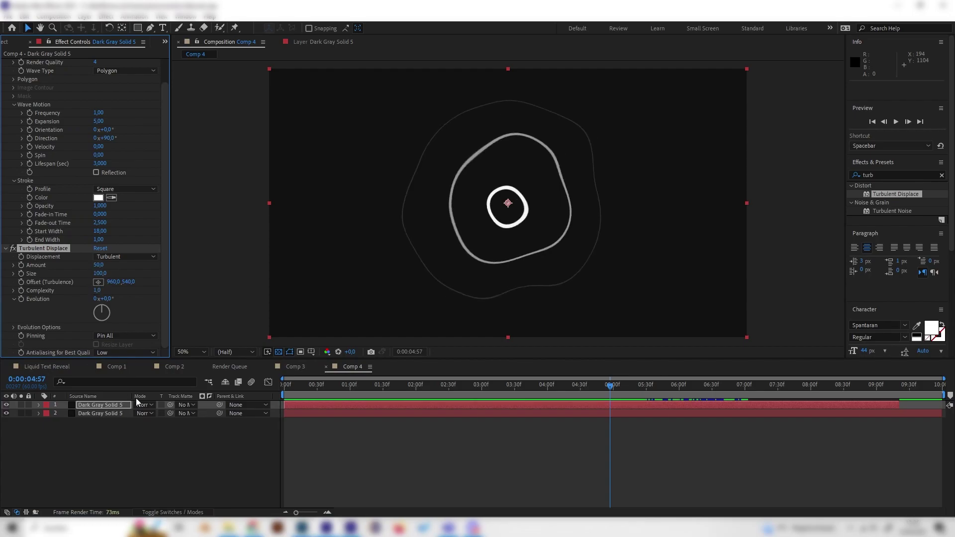
- Duplicate the distorted radio waves layer and place the copy near the lower-left corner of the composition
{"action": "left_click", "coordinate": [118, 405]}
{"action": "left_click", "coordinate": [105, 423]}
{"action": "left_click", "coordinate": [100, 405]}
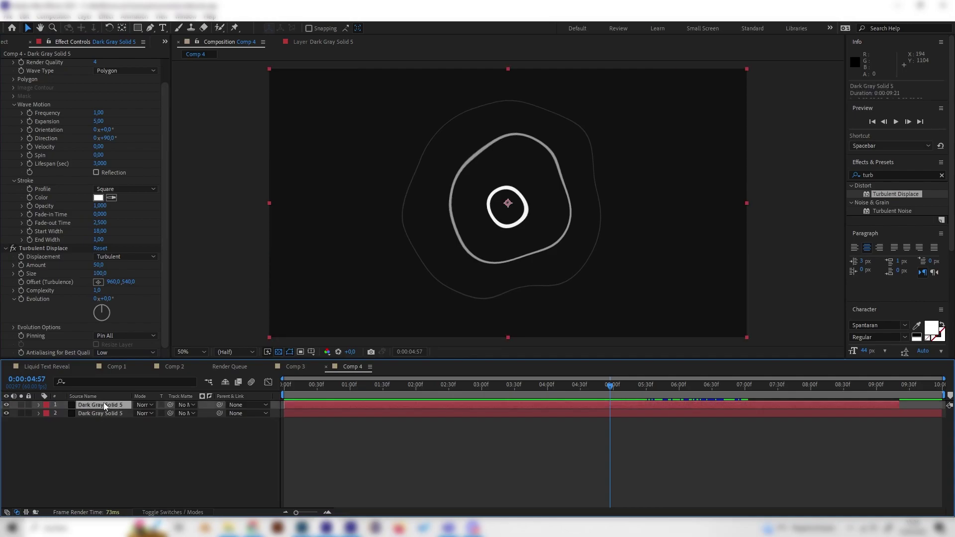
{"action": "key", "text": "ctrl+d"}
{"action": "left_click_drag", "start_coordinate": [508, 203], "coordinate": [357, 266]}
- Scale the duplicated waves layer to 55%
{"action": "left_click", "coordinate": [87, 408]}
{"action": "key", "text": "s"}
{"action": "left_click", "coordinate": [164, 413]}
{"action": "type", "text": "55"}
{"action": "key", "text": "Return"}
{"action": "left_click", "coordinate": [176, 481]}
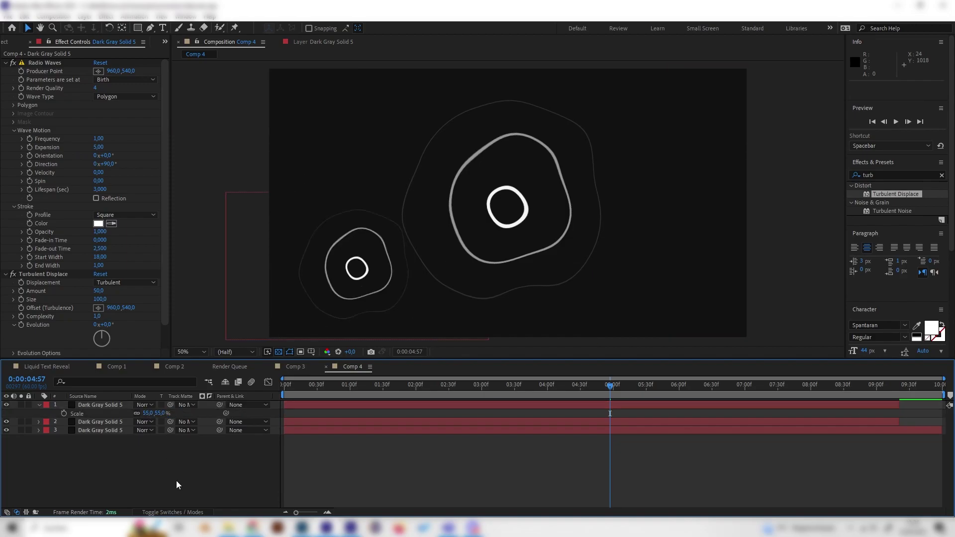
- Preview the animation and shift the smaller waves layer about 1.3 seconds earlier than the large one to offset their timing
{"action": "left_click", "coordinate": [304, 403]}
{"action": "double_click", "coordinate": [306, 402]}
{"action": "left_click", "coordinate": [220, 42]}
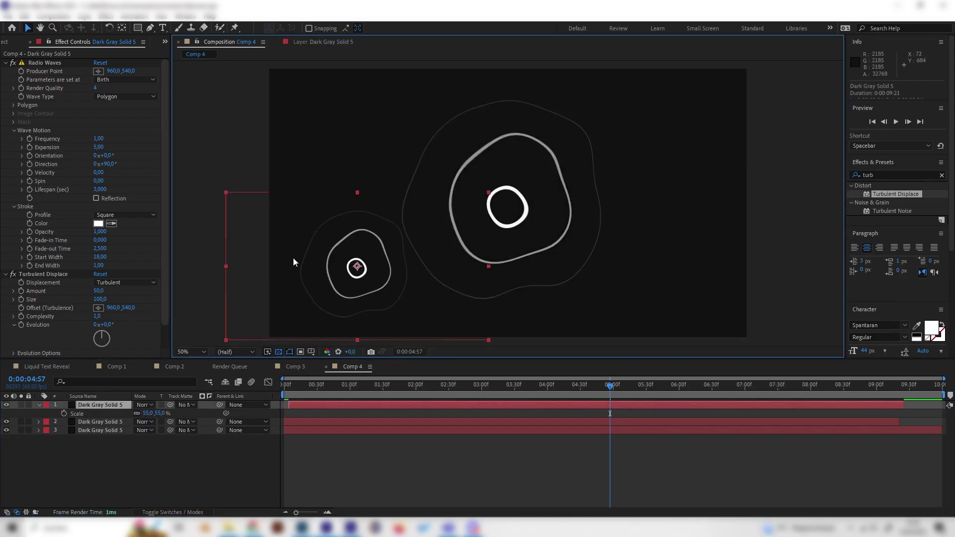
{"action": "key", "text": "Home"}
{"action": "key", "text": "space"}
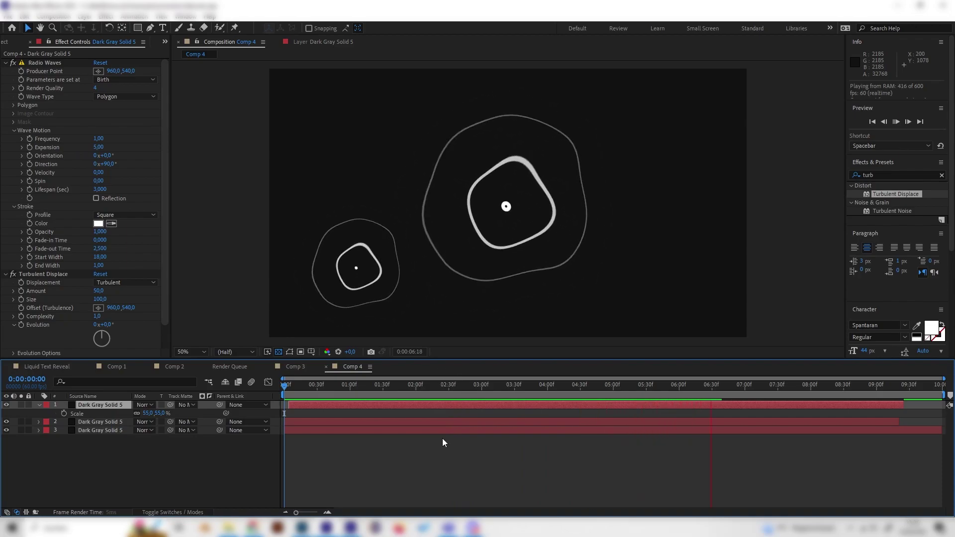
{"action": "left_click", "coordinate": [444, 386]}
{"action": "left_click_drag", "start_coordinate": [313, 392], "coordinate": [506, 390]}
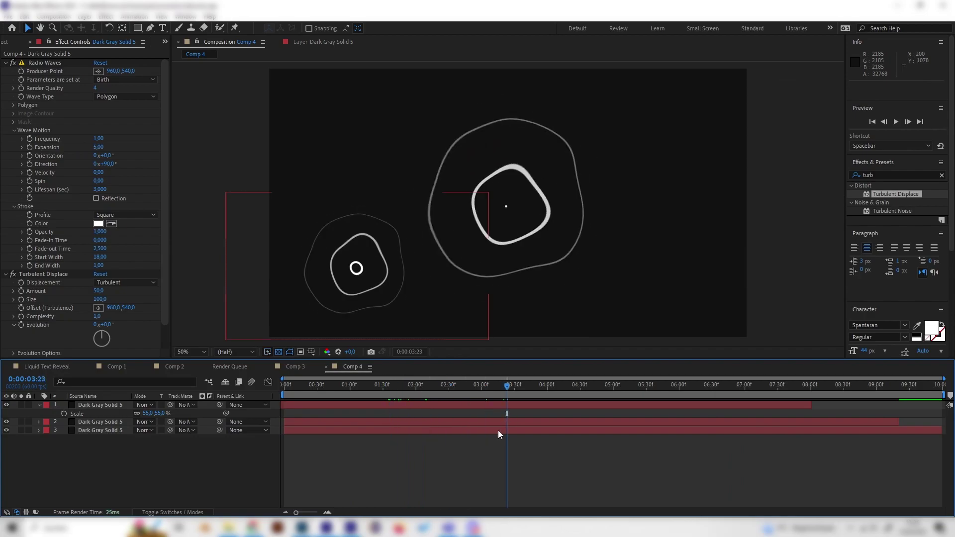